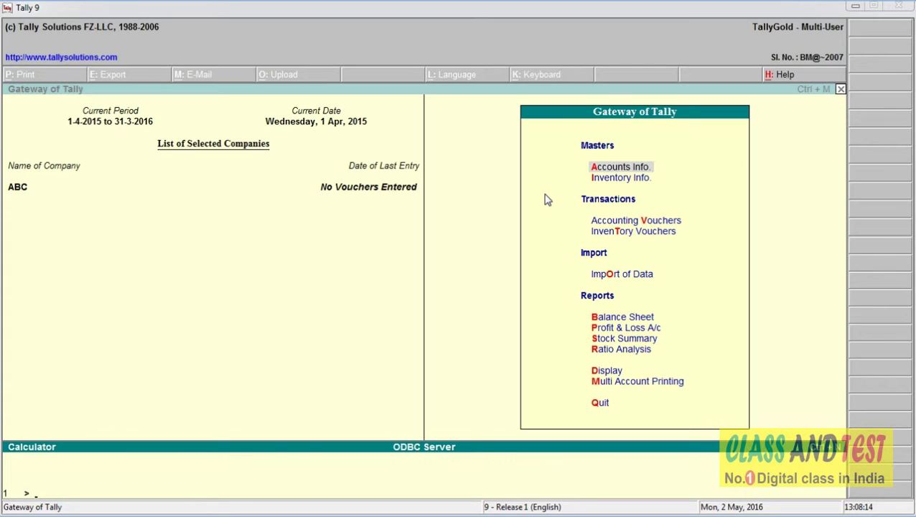
Close company ABC with Alt+F1 to bring up the Company Info menu
{"action": "left_click", "coordinate": [448, 275]}
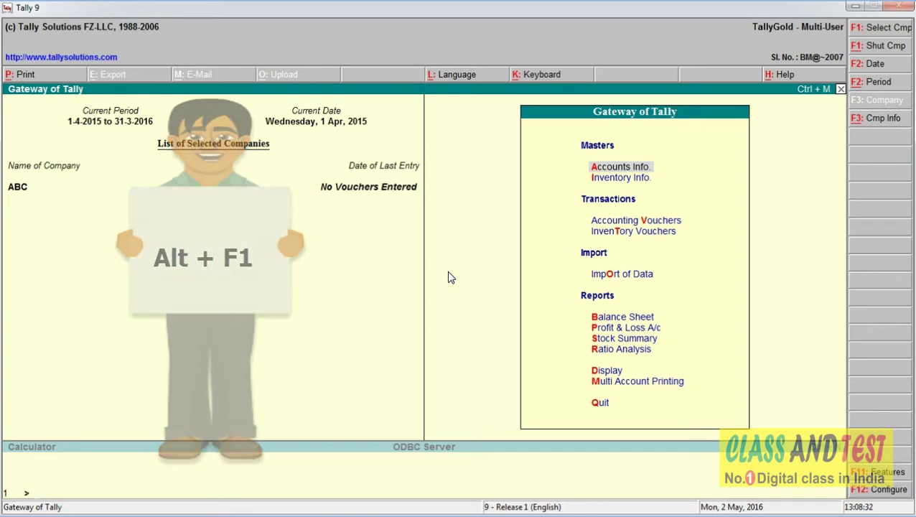
{"action": "key", "text": "alt+F1"}
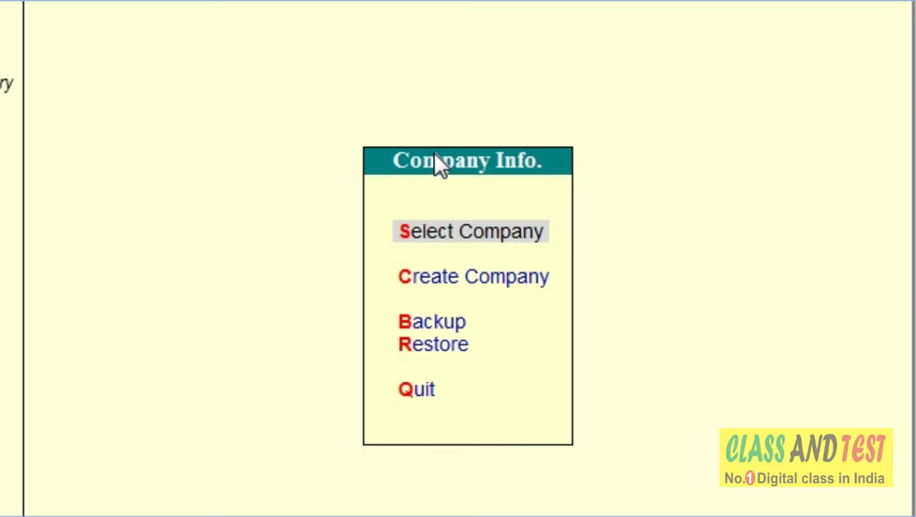
{"action": "key", "text": "Down"}
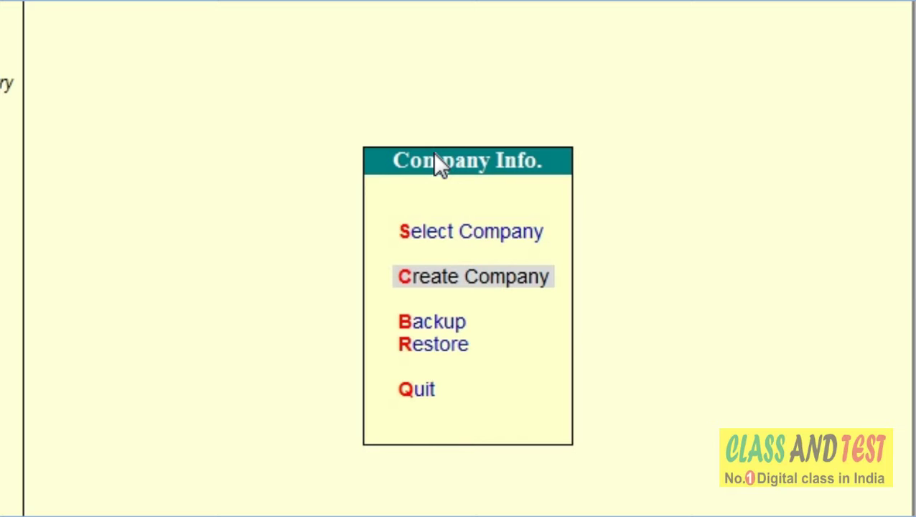
{"action": "key", "text": "Down"}
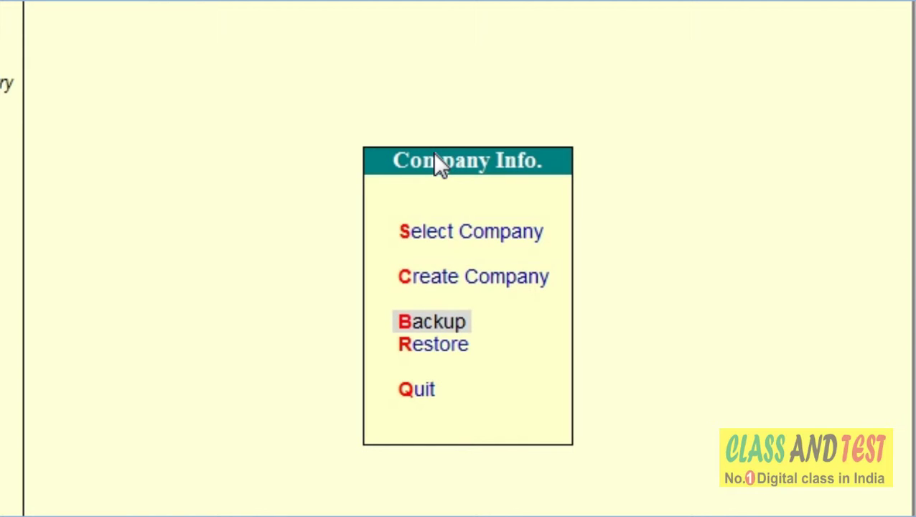
{"action": "key", "text": "Down"}
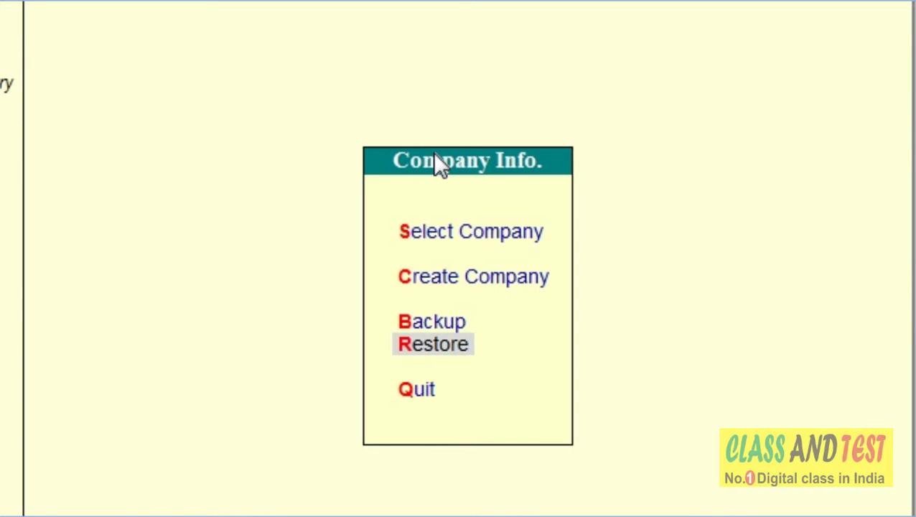
{"action": "key", "text": "Down"}
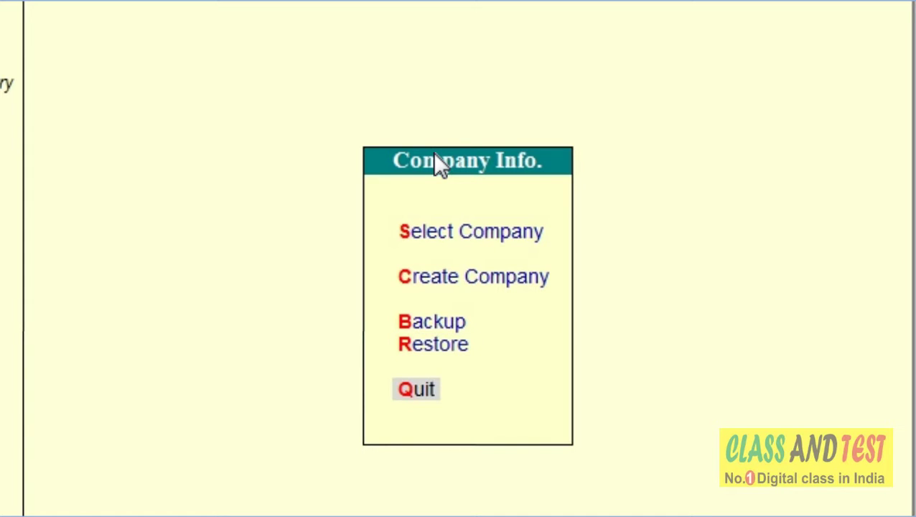
{"action": "key", "text": "Up"}
{"action": "key", "text": "Up"}
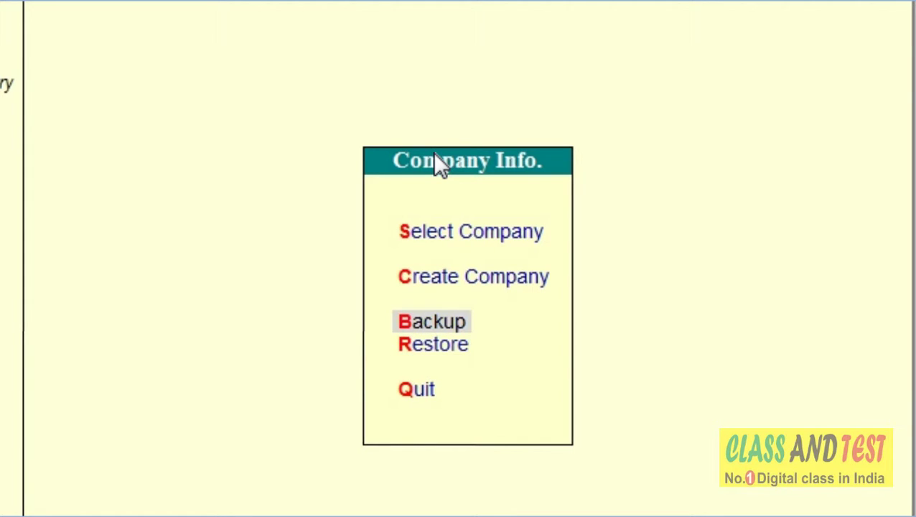
{"action": "key", "text": "Up"}
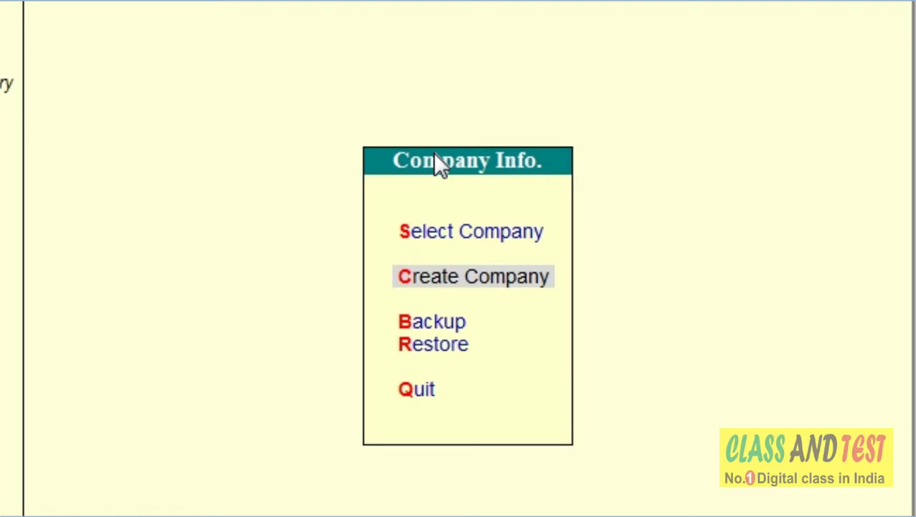
{"action": "key", "text": "Down"}
{"action": "key", "text": "Down"}
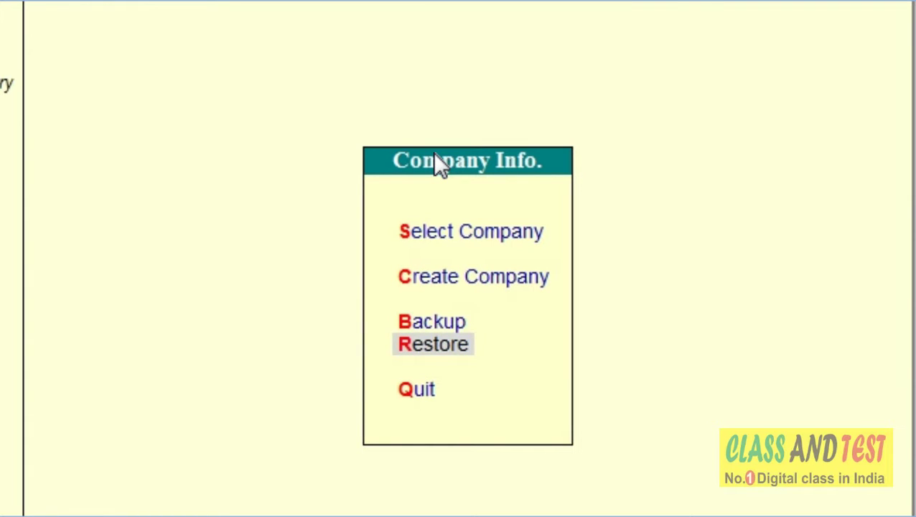
{"action": "key", "text": "Up"}
{"action": "key", "text": "Up"}
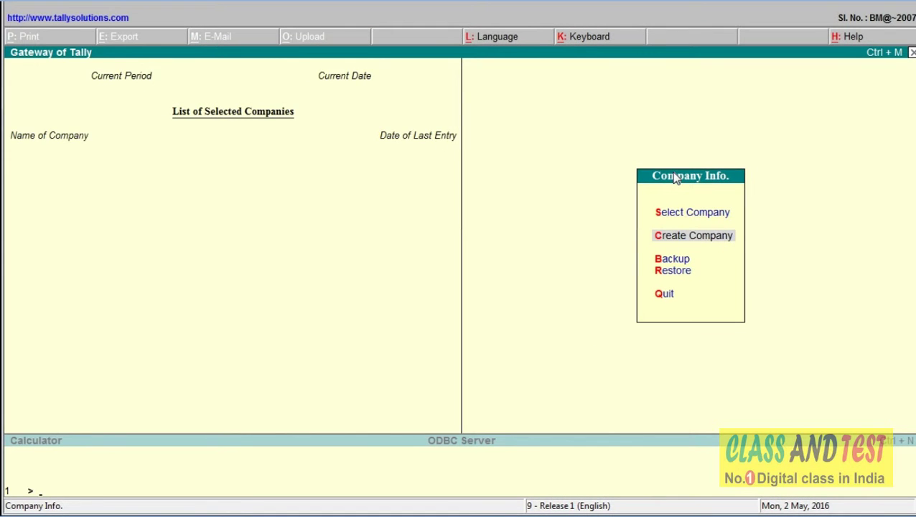
Choose Create Company from the Company Info menu
{"action": "key", "text": "Return"}
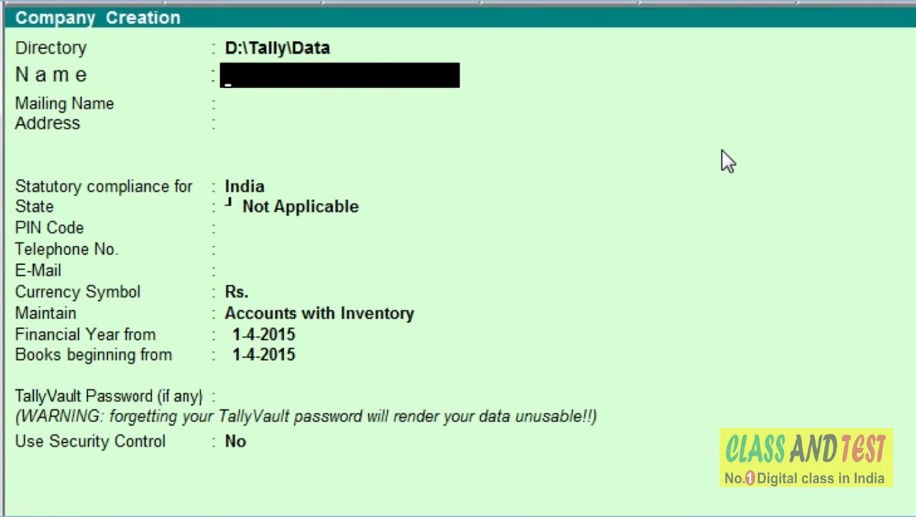
Enter 'Global Business' as the company name, fixing a typo along the way
{"action": "type", "text": "Glonb"}
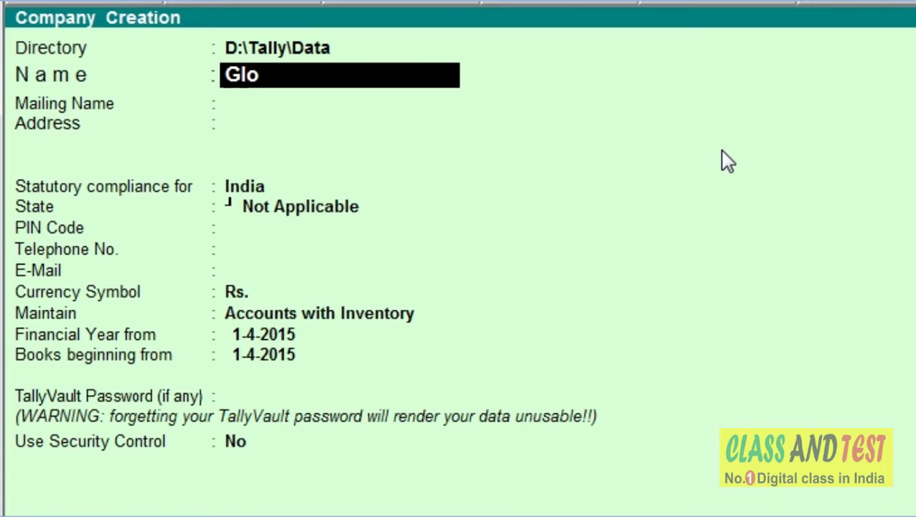
{"action": "key", "text": "BackSpace"}
{"action": "key", "text": "BackSpace"}
{"action": "type", "text": "bal B"}
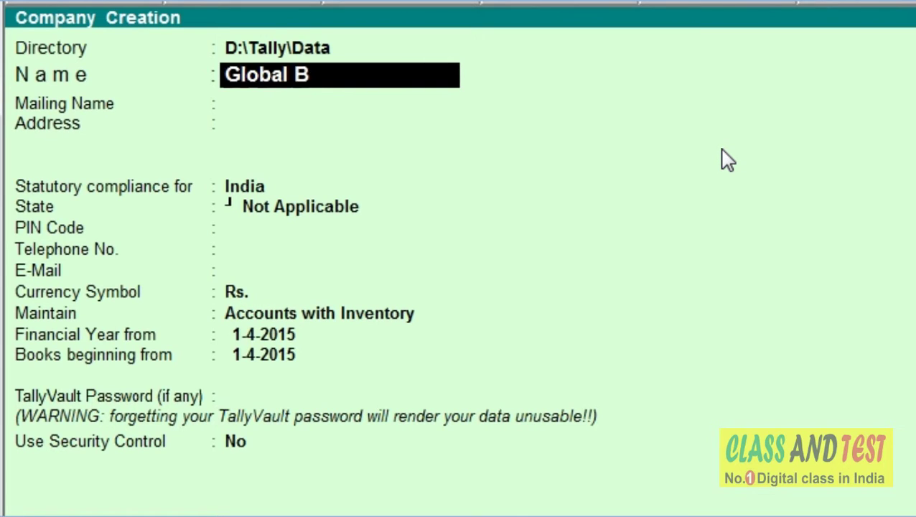
{"action": "type", "text": "usiness"}
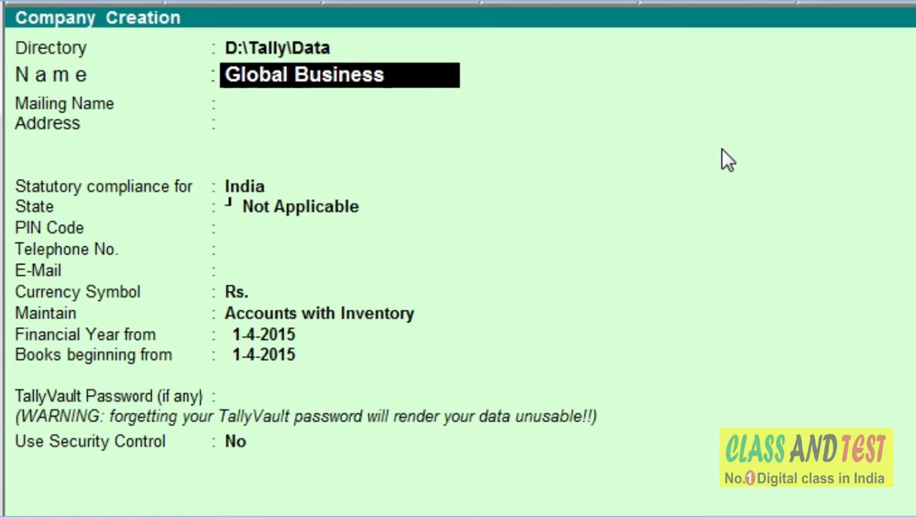
{"action": "key", "text": "Return"}
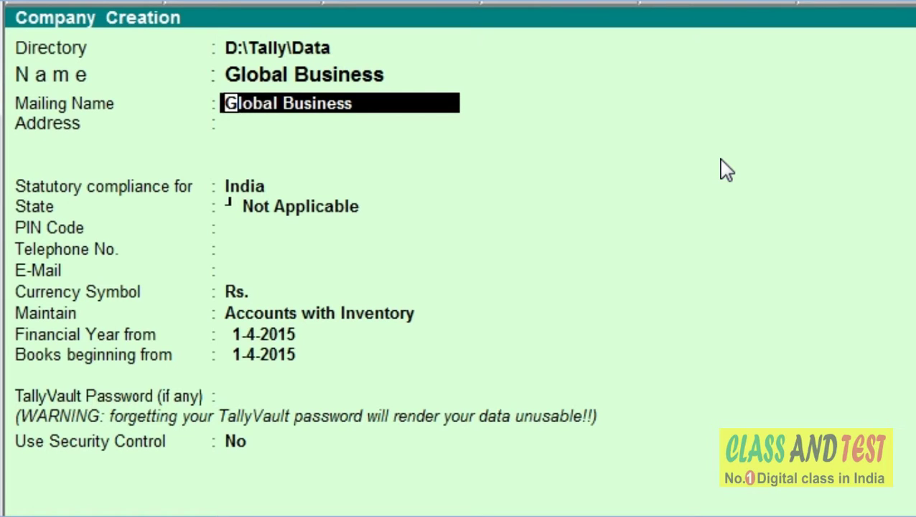
Keep Global Business as the mailing name and enter the four address lines
{"action": "key", "text": "Return"}
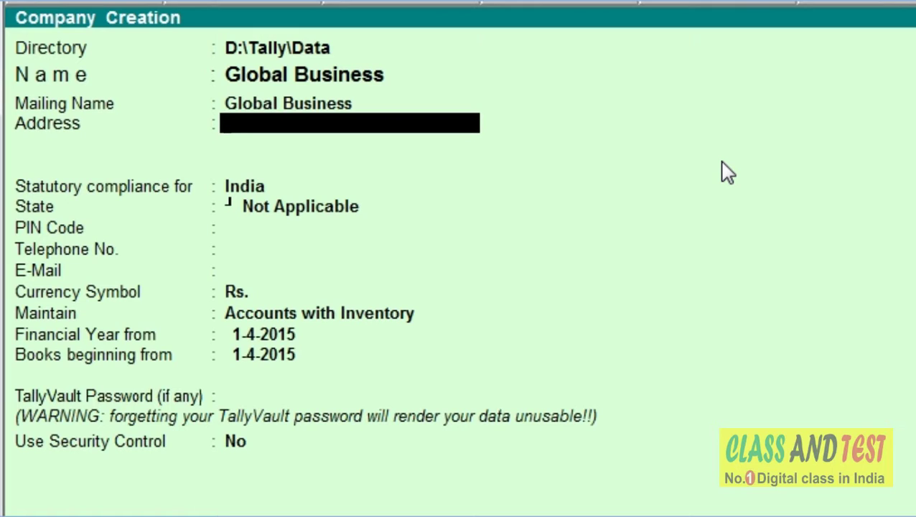
{"action": "type", "text": "Mahavir Nagar"}
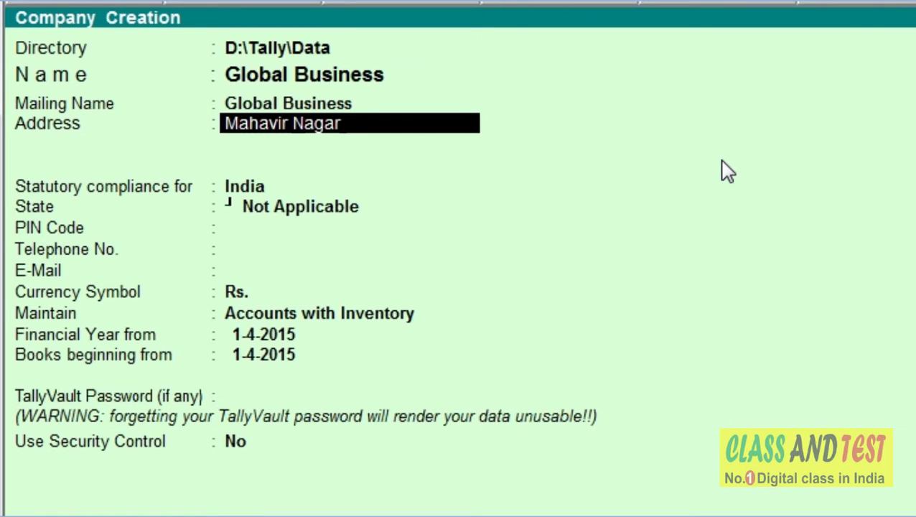
{"action": "key", "text": "Return"}
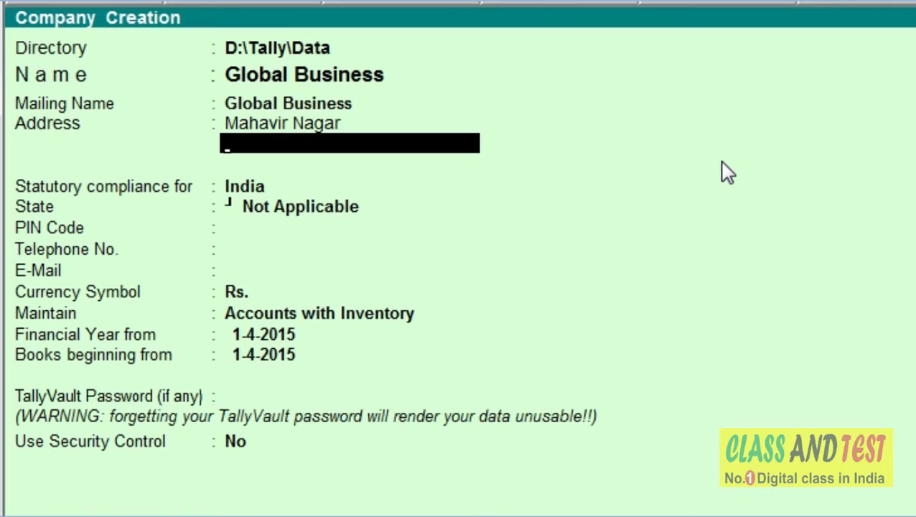
{"action": "type", "text": "Hanuman"}
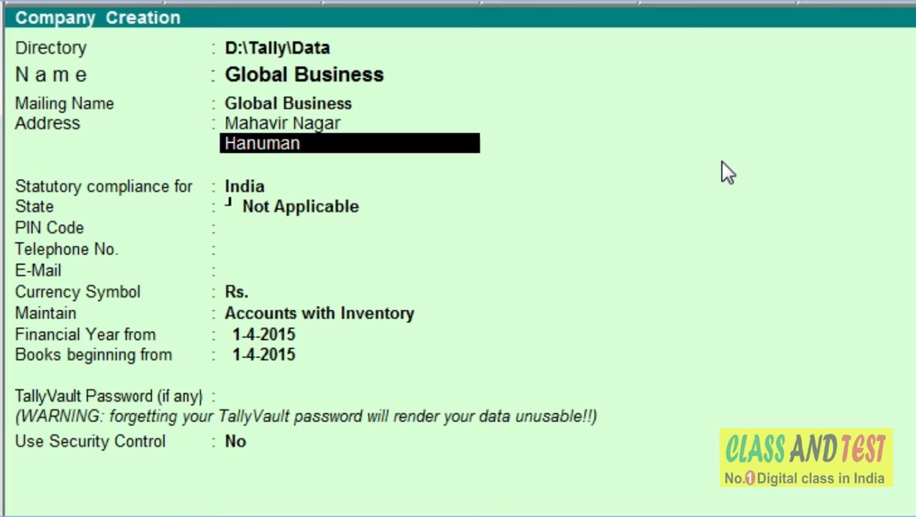
{"action": "type", "text": " Nagar"}
{"action": "key", "text": "Return"}
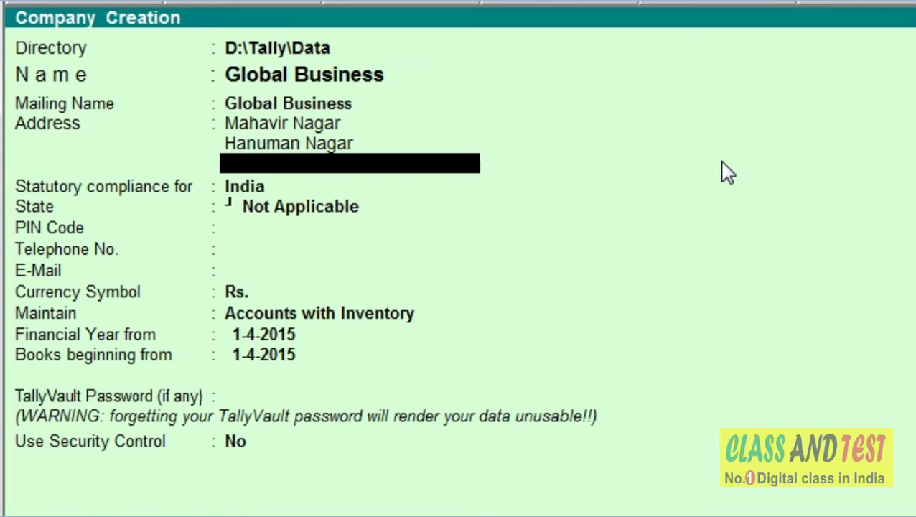
{"action": "type", "text": "Kankarbagh"}
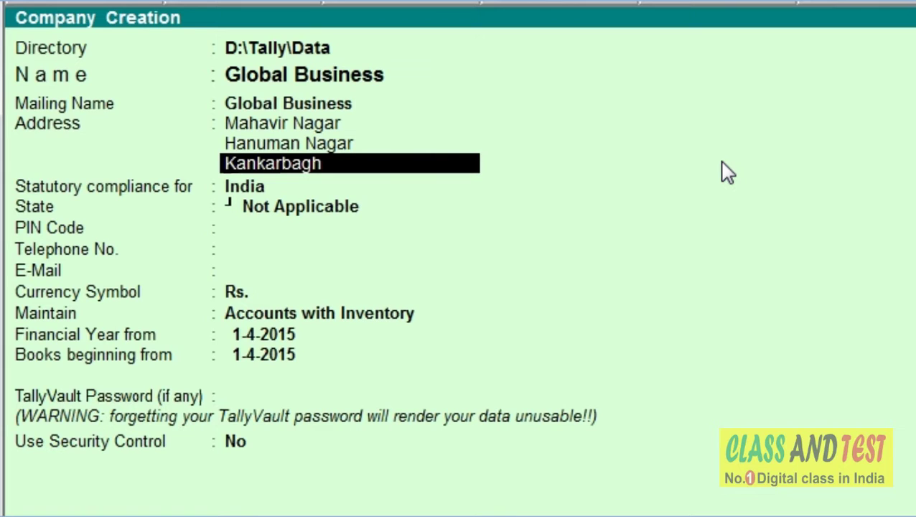
{"action": "key", "text": "Return"}
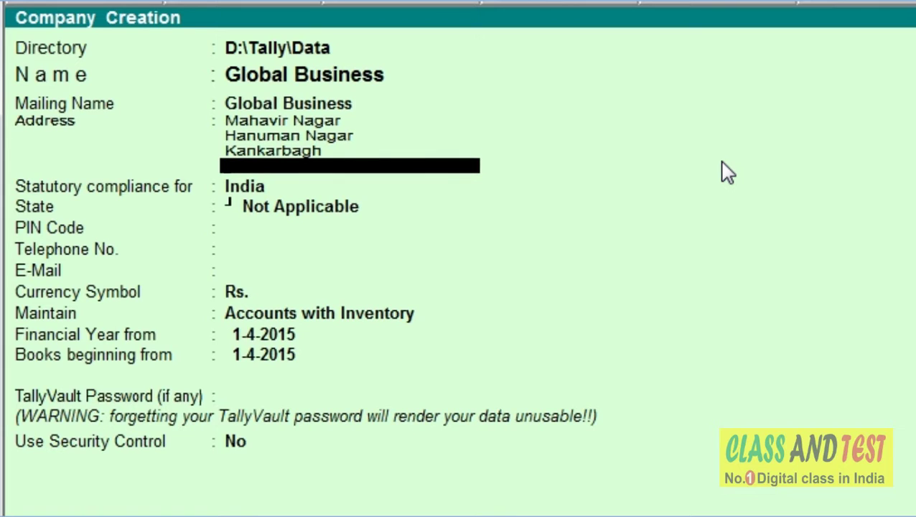
{"action": "type", "text": "Patna"}
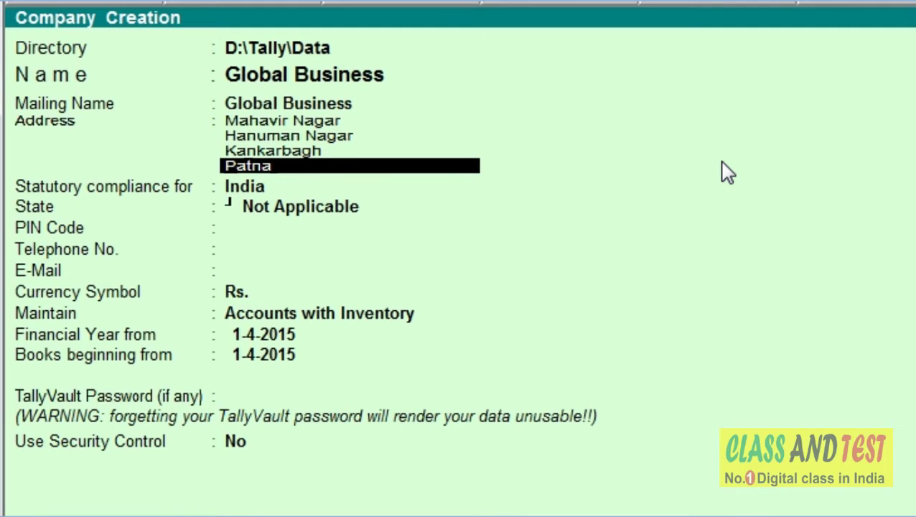
{"action": "key", "text": "Return"}
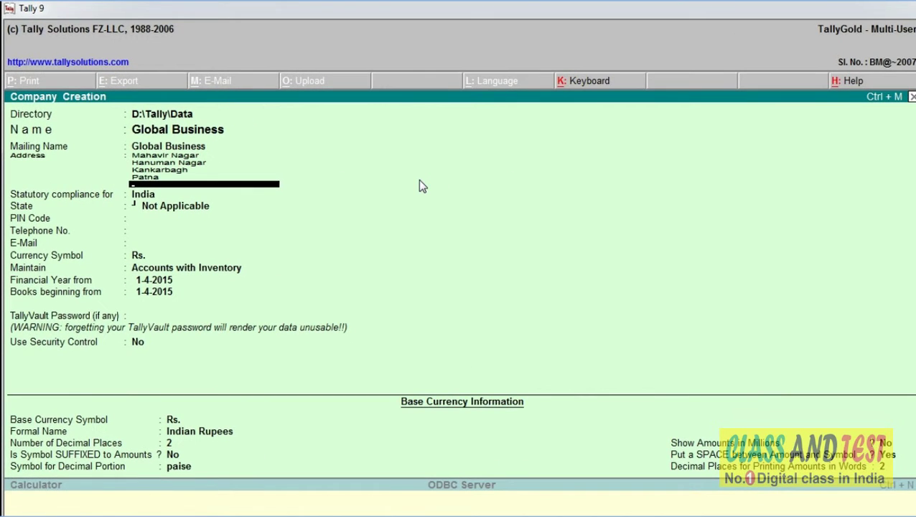
Keep India as the statutory compliance country after browsing the country list
{"action": "key", "text": "Return"}
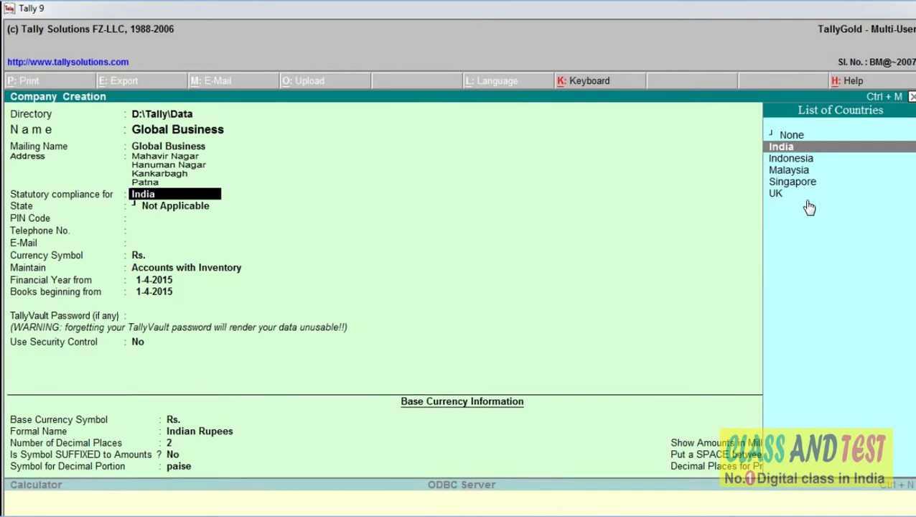
{"action": "key", "text": "Down"}
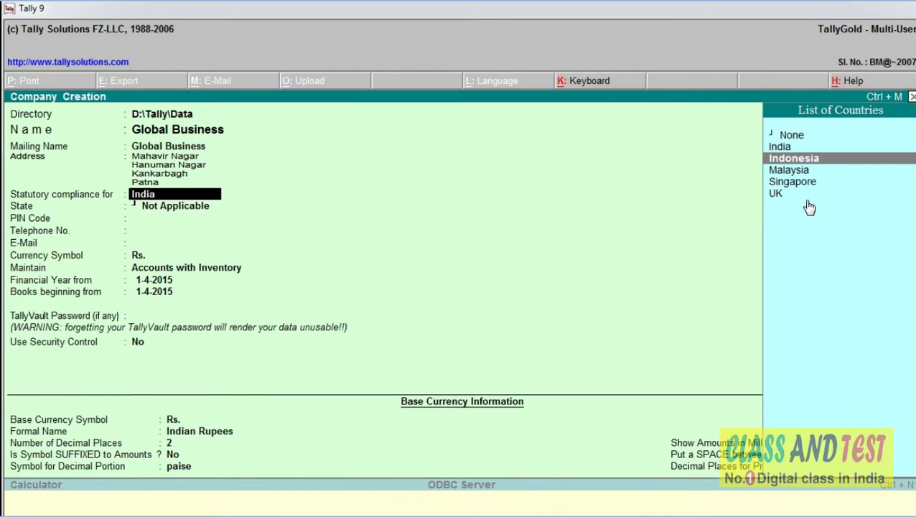
{"action": "key", "text": "Down"}
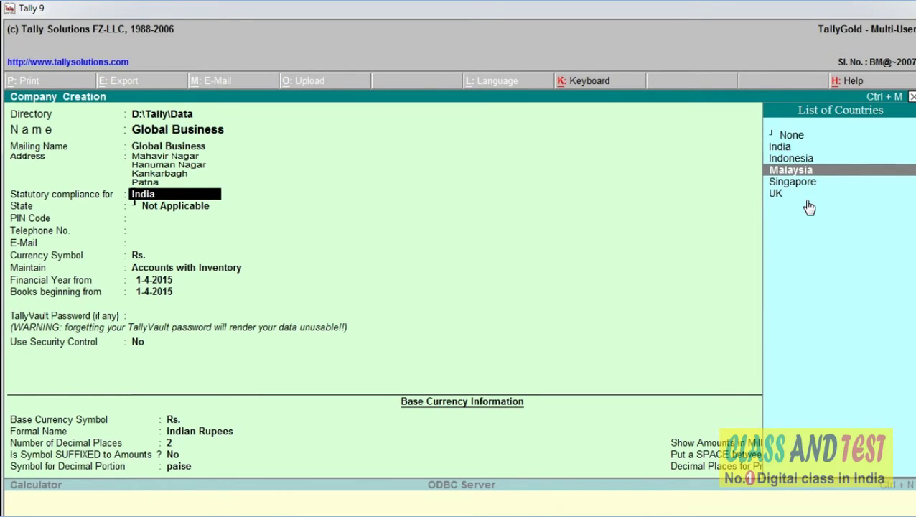
{"action": "key", "text": "Down"}
{"action": "key", "text": "Down"}
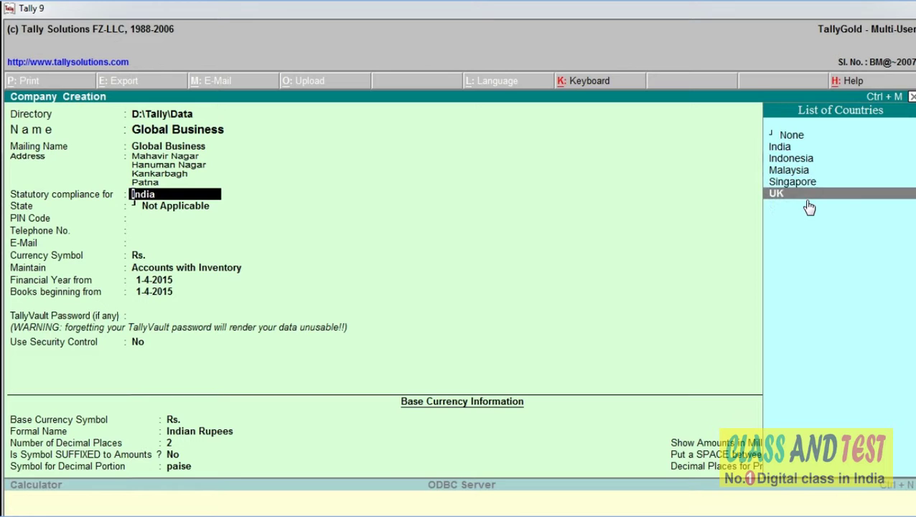
{"action": "key", "text": "Up"}
{"action": "key", "text": "Up"}
{"action": "key", "text": "Up"}
{"action": "key", "text": "Up"}
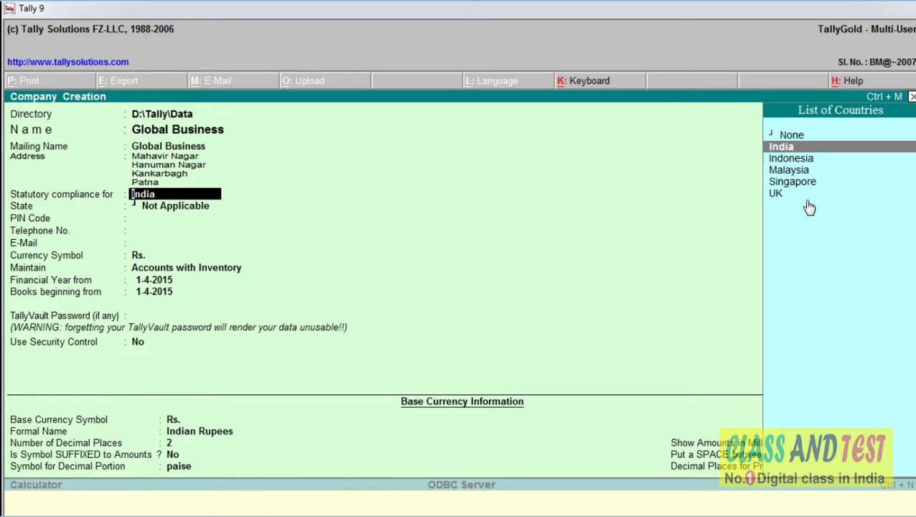
{"action": "key", "text": "Return"}
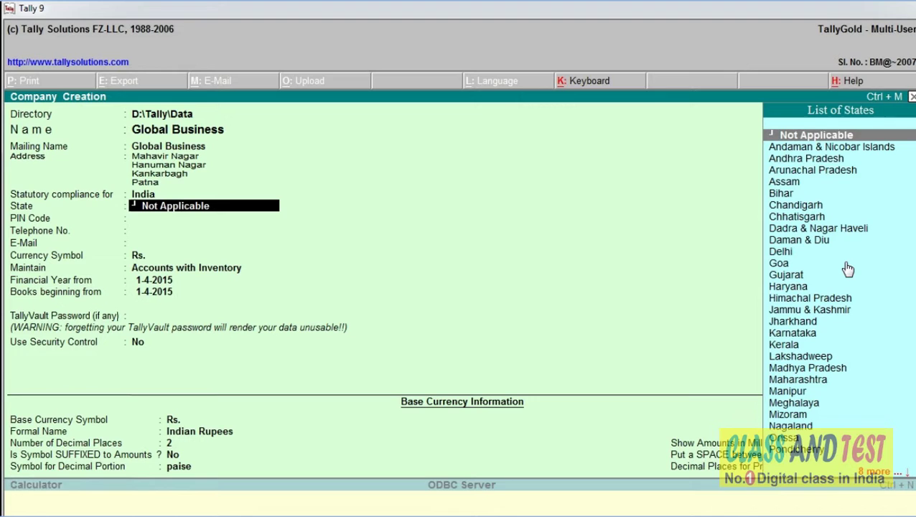
Pick Bihar from the List of States as the company's state
{"action": "key", "text": "Down"}
{"action": "key", "text": "Down"}
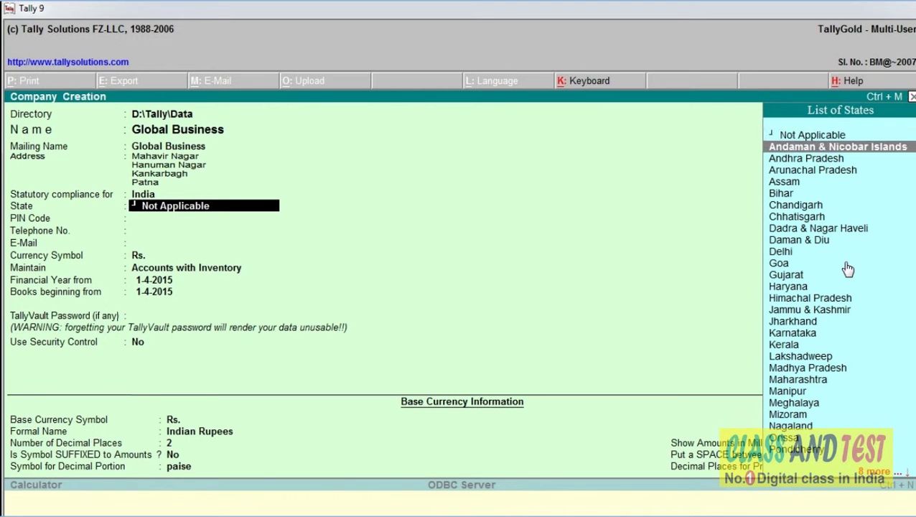
{"action": "key", "text": "Down"}
{"action": "key", "text": "Down"}
{"action": "key", "text": "Down"}
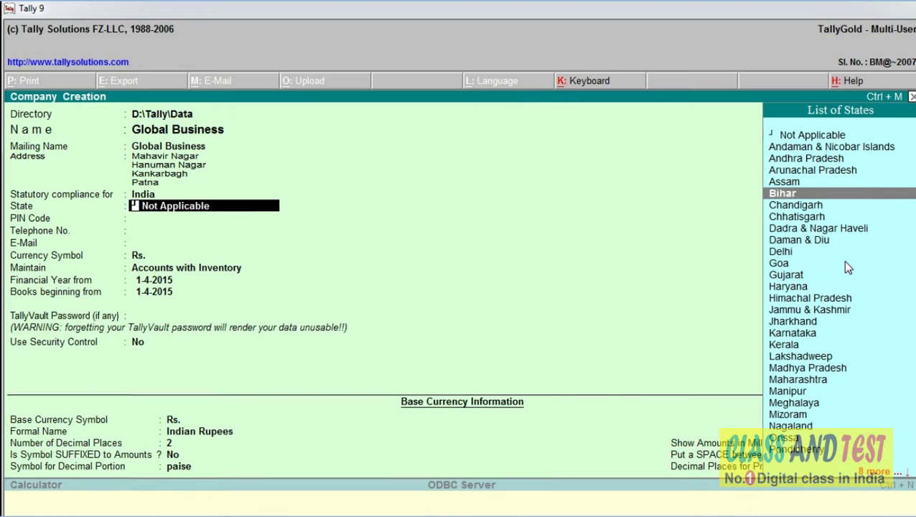
{"action": "key", "text": "Return"}
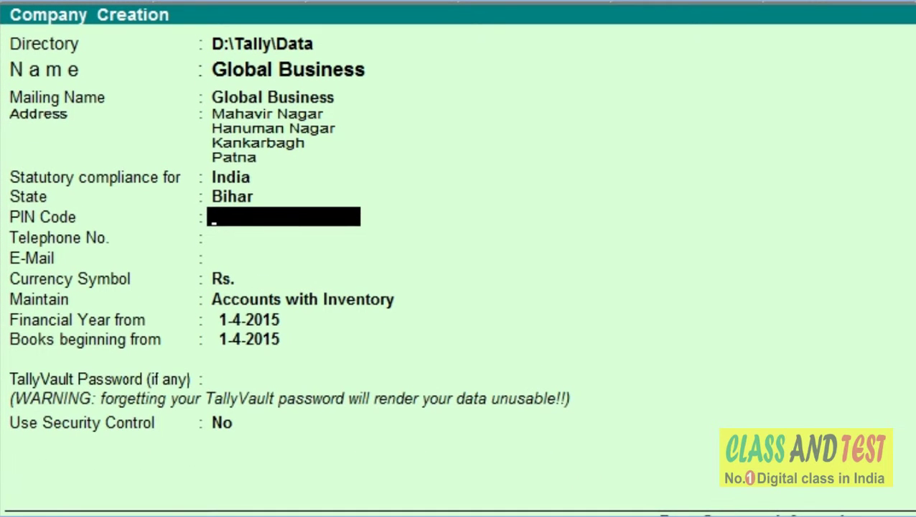
Enter the company's PIN code, telephone number and e-mail address
{"action": "type", "text": "800020"}
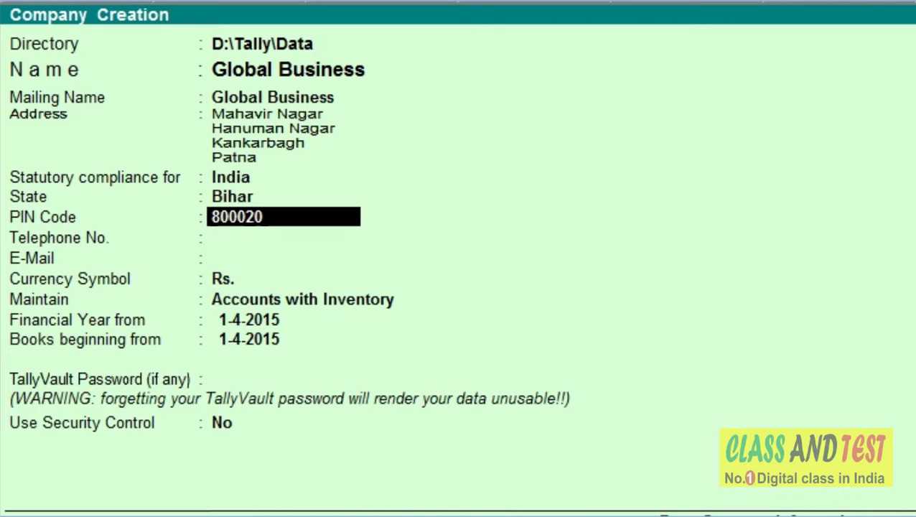
{"action": "key", "text": "Return"}
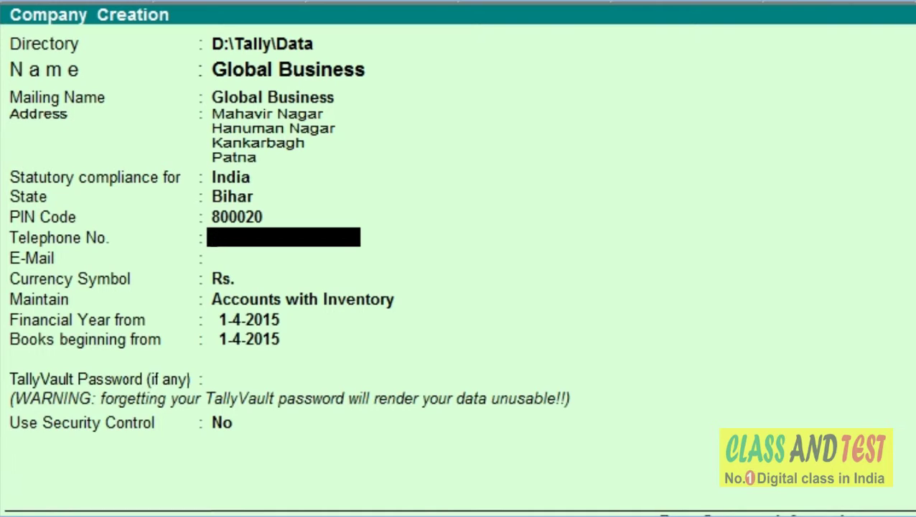
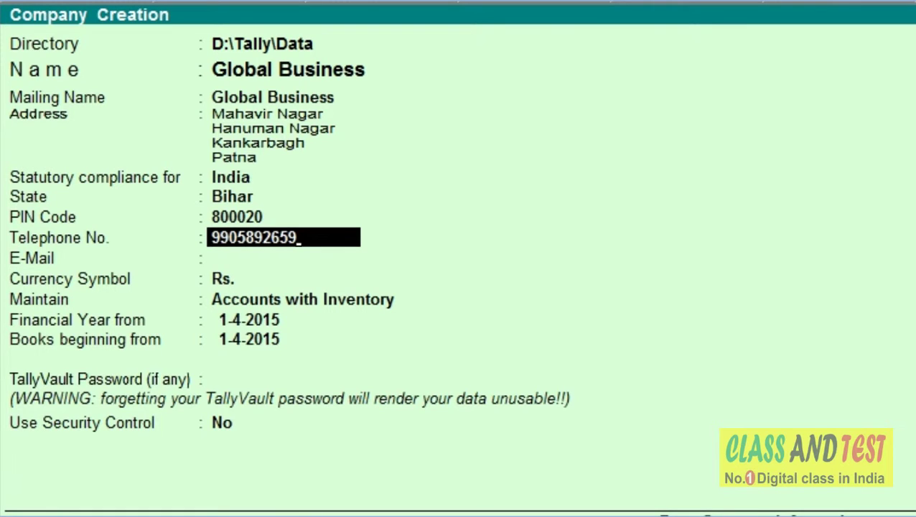
{"action": "key", "text": "Return"}
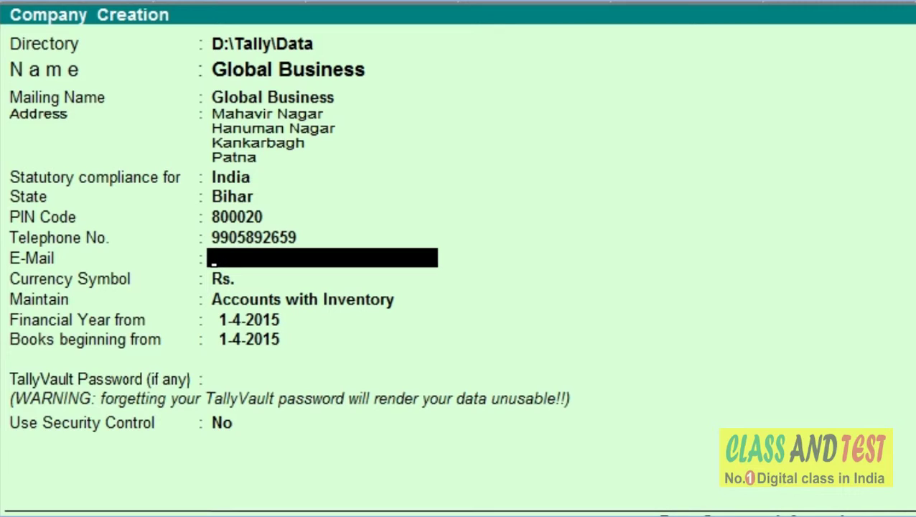
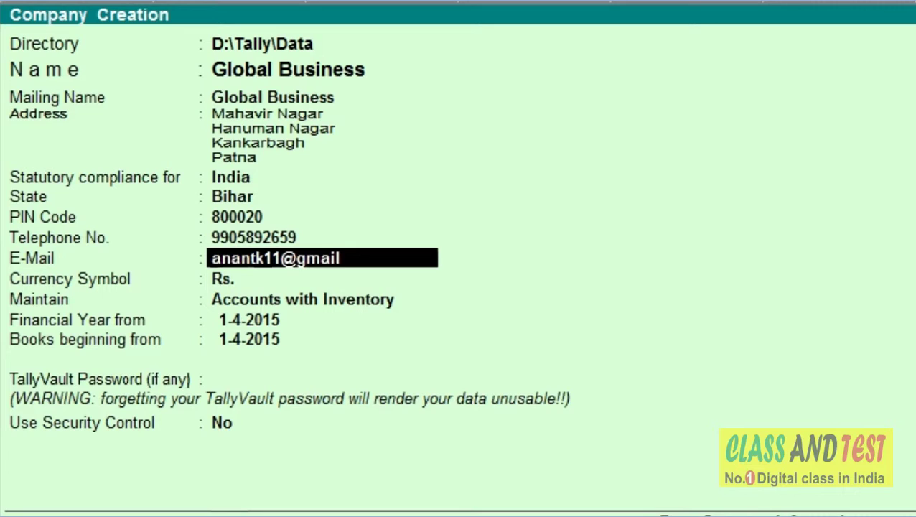
{"action": "key", "text": "Return"}
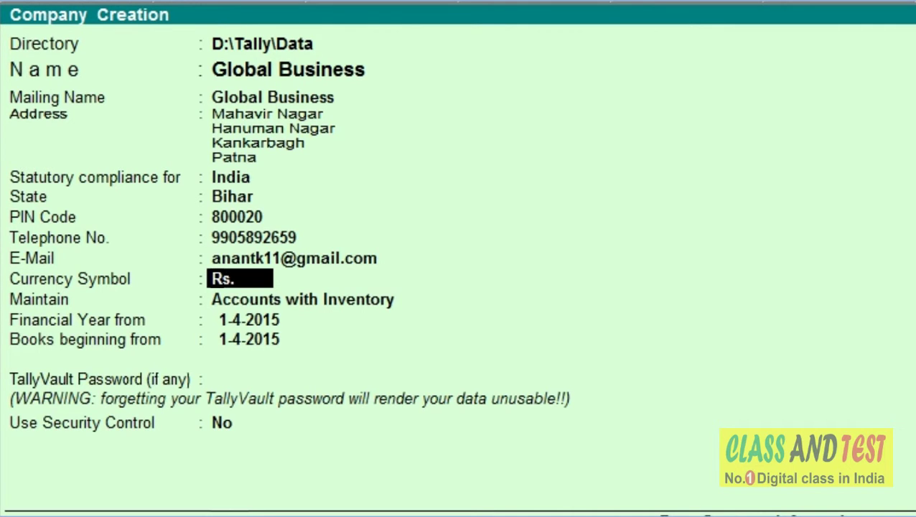
Keep the Rs. currency symbol and set the company type to Accounts with Inventory
{"action": "key", "text": "Return"}
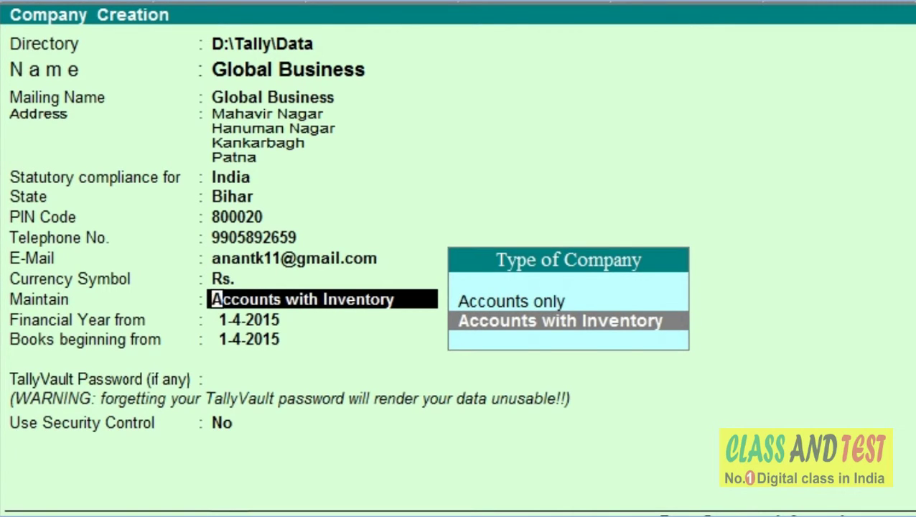
{"action": "key", "text": "Up"}
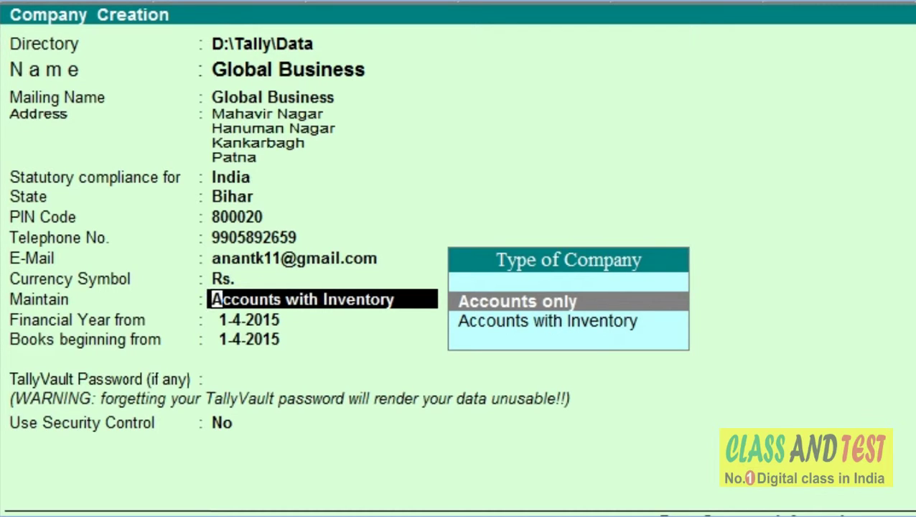
{"action": "key", "text": "Down"}
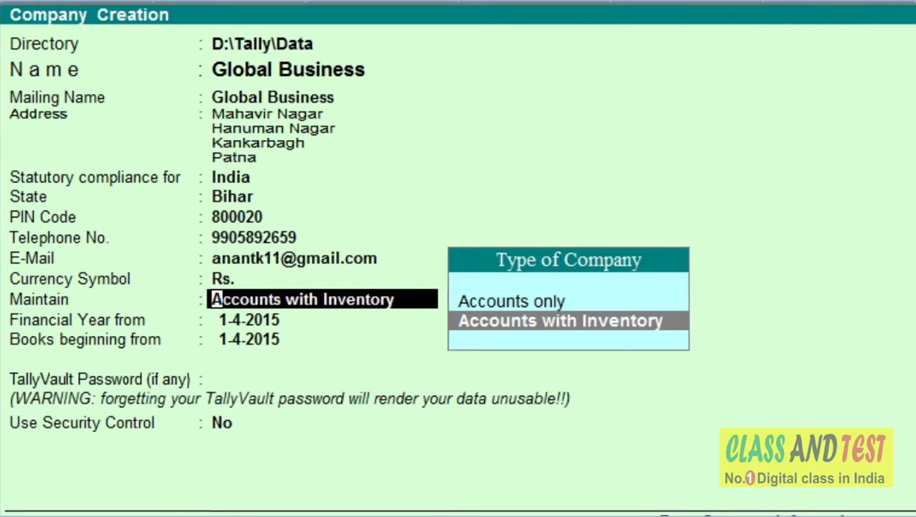
{"action": "key", "text": "Up"}
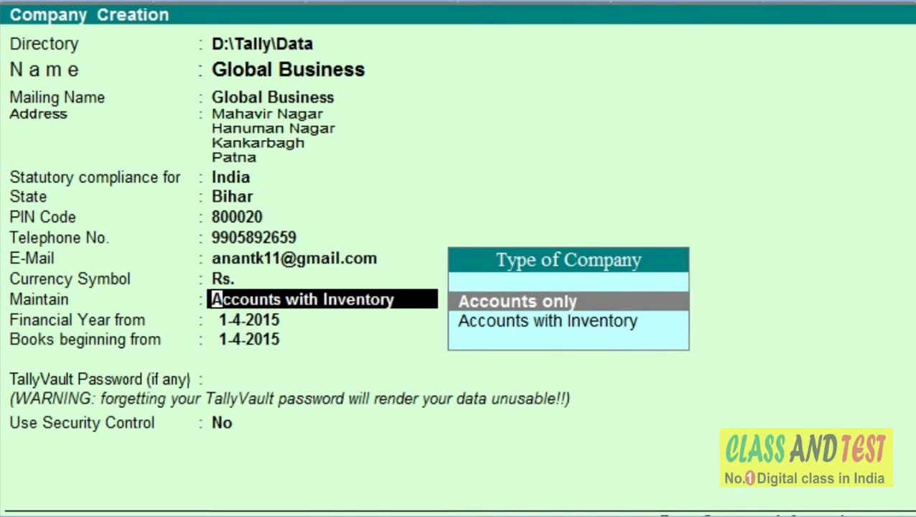
{"action": "key", "text": "Down"}
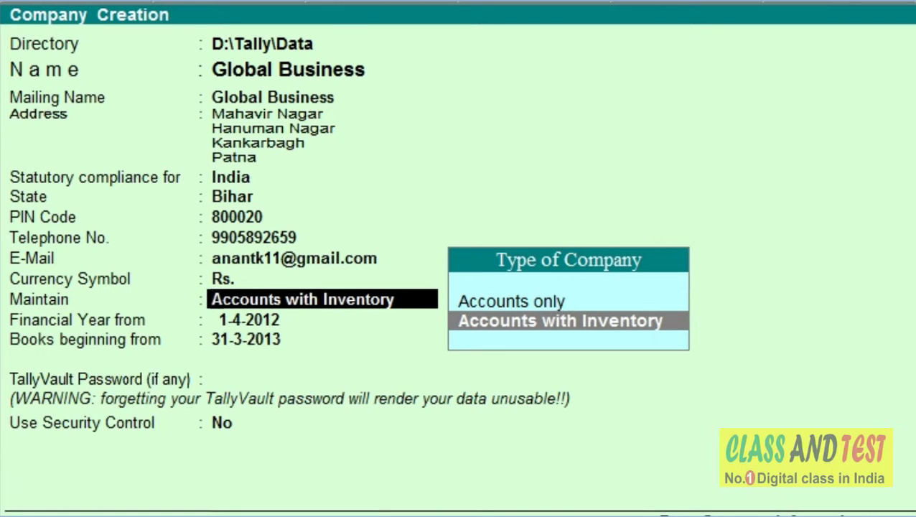
{"action": "key", "text": "Up"}
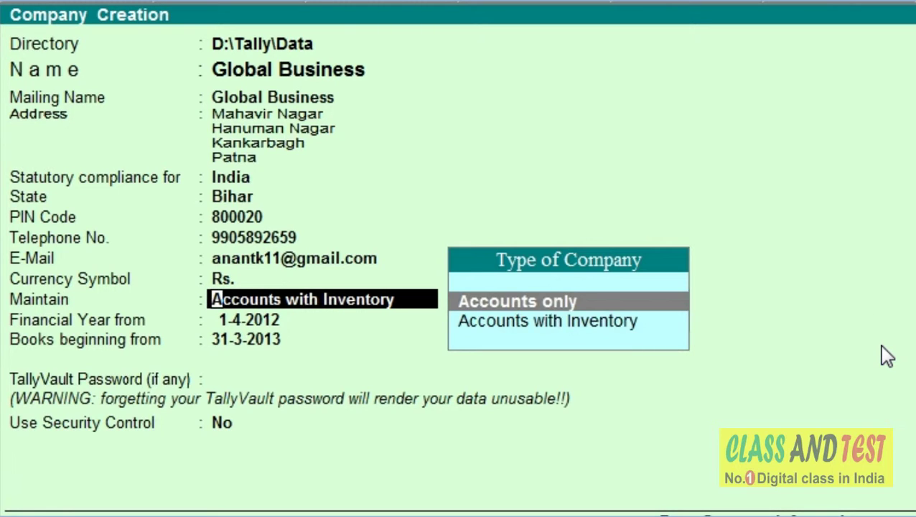
{"action": "key", "text": "Down"}
{"action": "key", "text": "Return"}
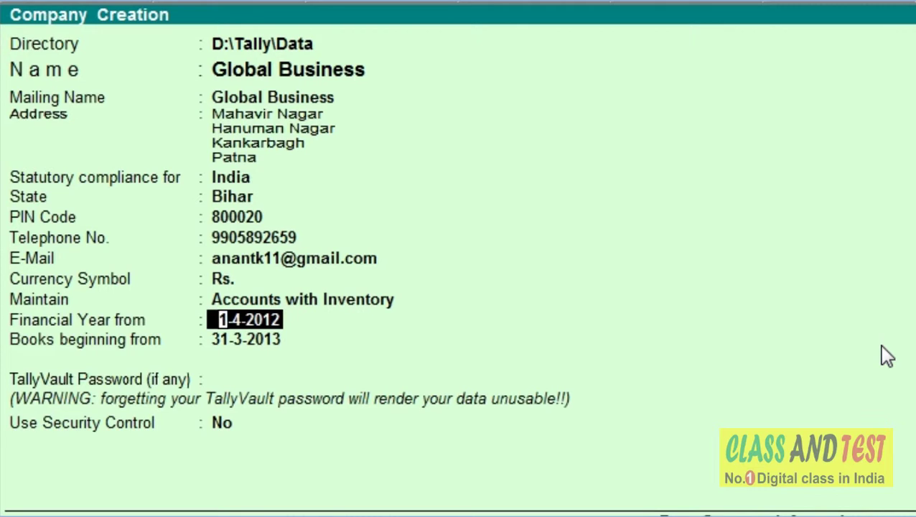
Set both Financial Year from and Books beginning from to 1-4-2012
{"action": "type", "text": "1-4-"}
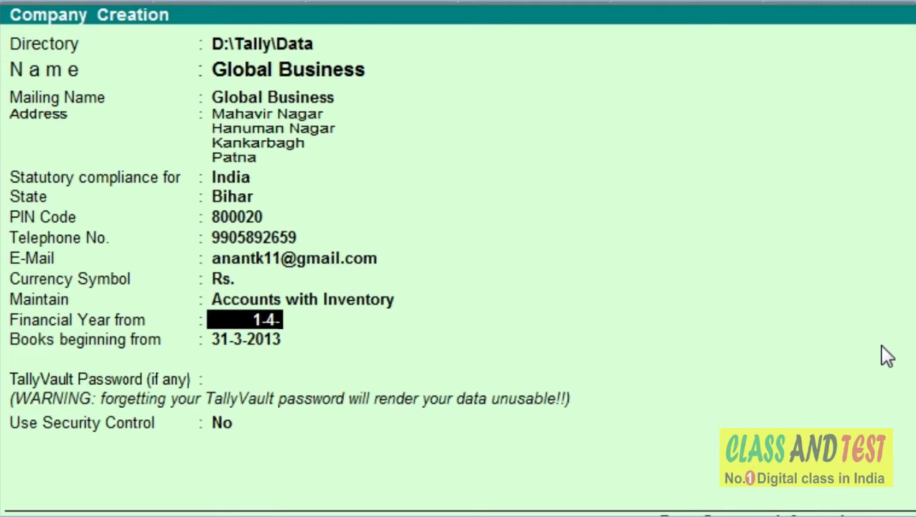
{"action": "type", "text": "2012"}
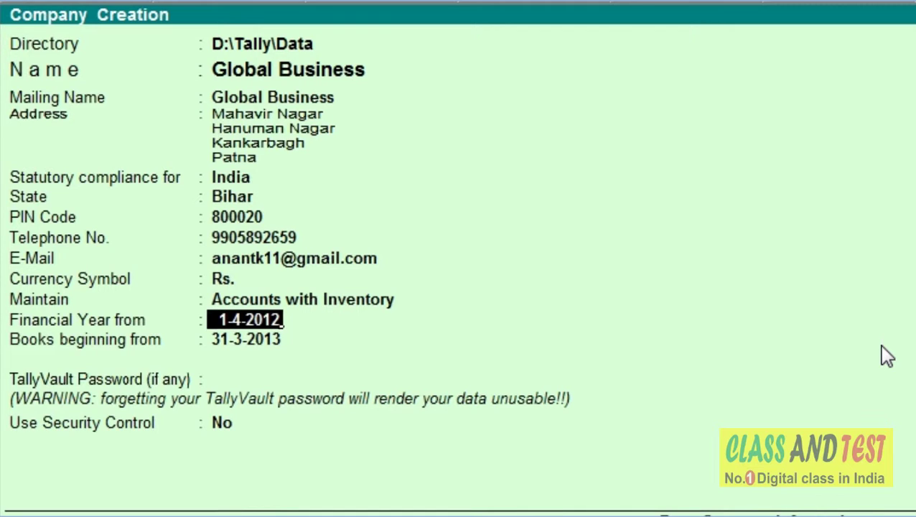
{"action": "key", "text": "Return"}
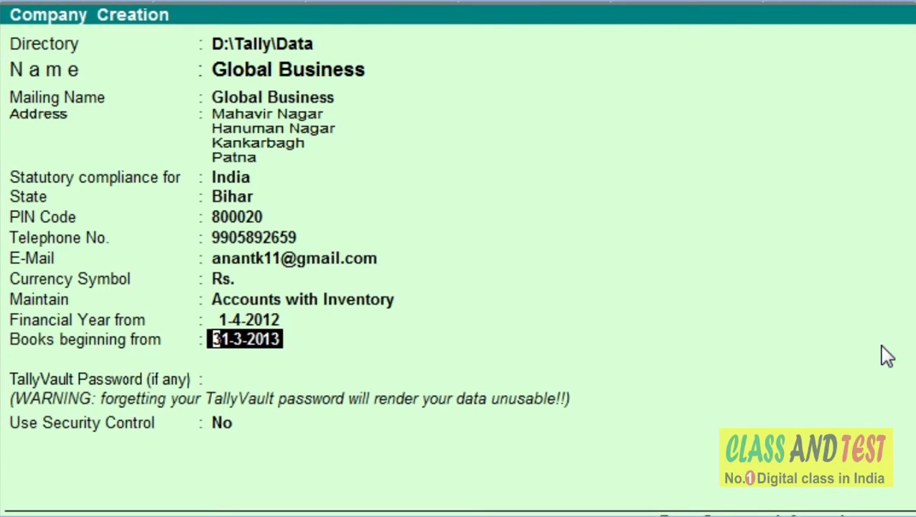
{"action": "type", "text": "1-"}
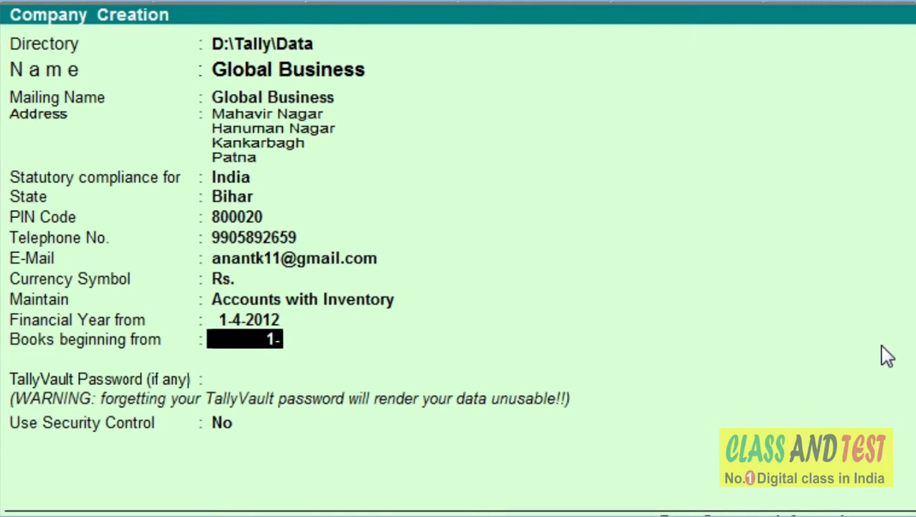
{"action": "type", "text": "4-2"}
{"action": "key", "text": "BackSpace"}
{"action": "key", "text": "BackSpace"}
{"action": "key", "text": "BackSpace"}
{"action": "key", "text": "BackSpace"}
{"action": "key", "text": "BackSpace"}
{"action": "key", "text": "BackSpace"}
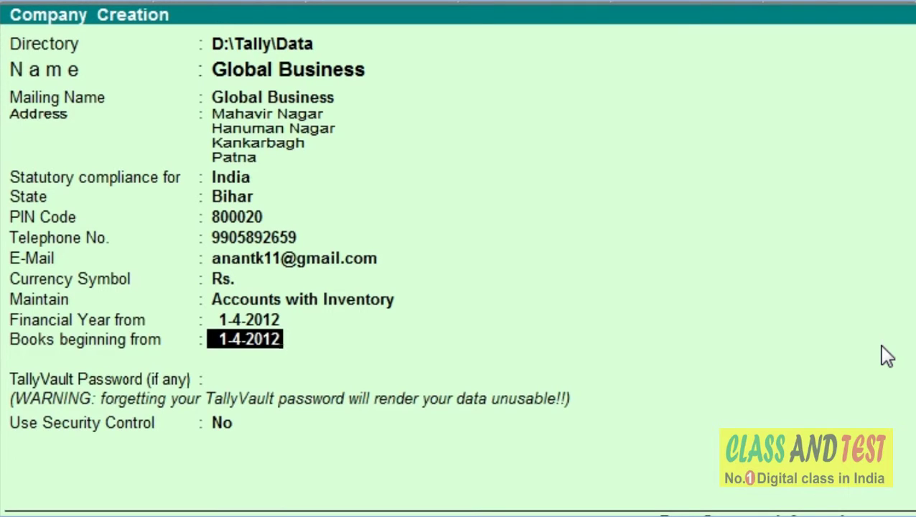
{"action": "key", "text": "Return"}
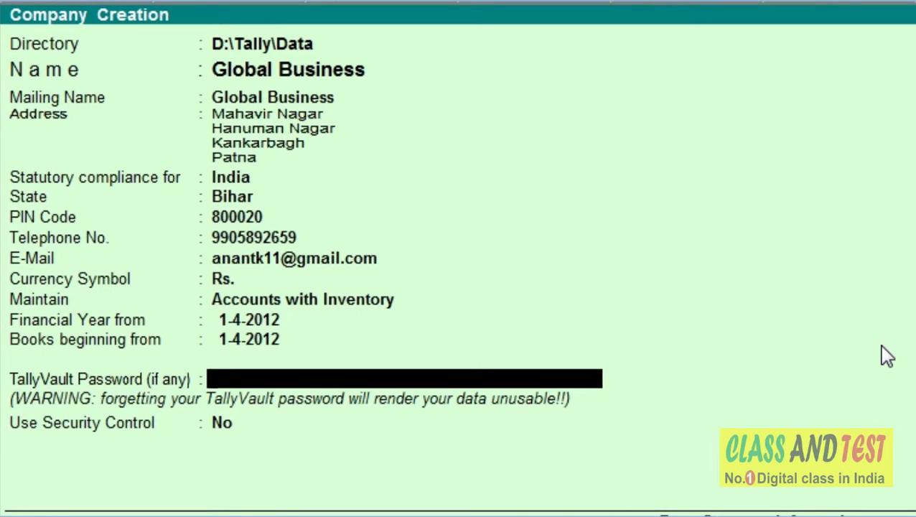
Leave the TallyVault password blank and Use Security Control set to No
{"action": "key", "text": "Return"}
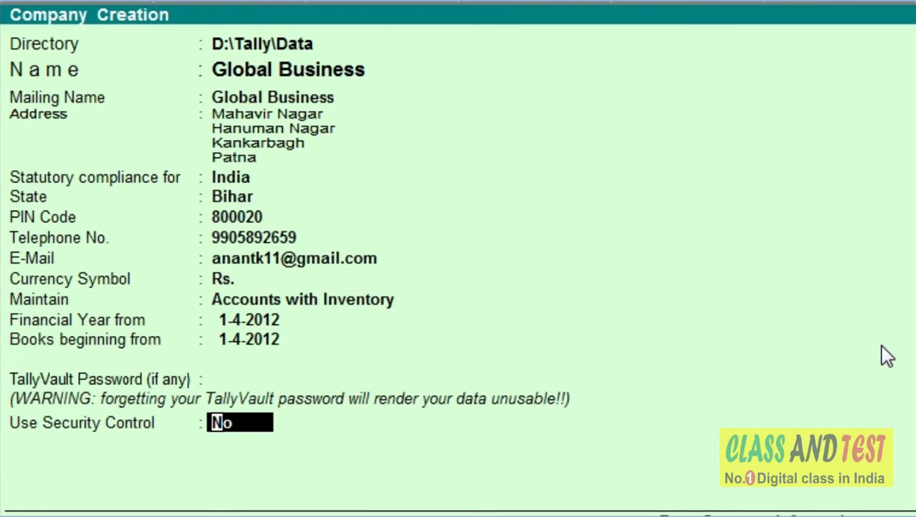
{"action": "key", "text": "Return"}
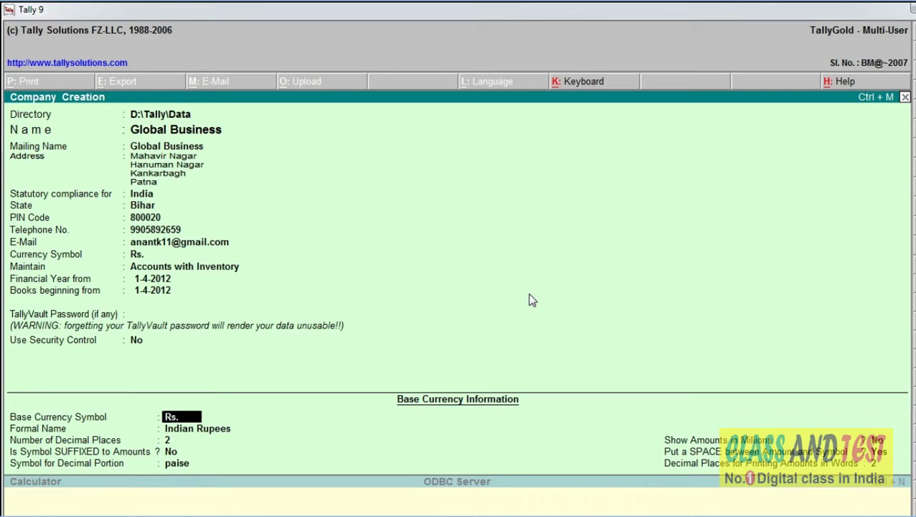
Accept the base currency defaults (Rs., Indian Rupees, 2 decimals, paise, no millions) until the save prompt appears
{"action": "key", "text": "Return"}
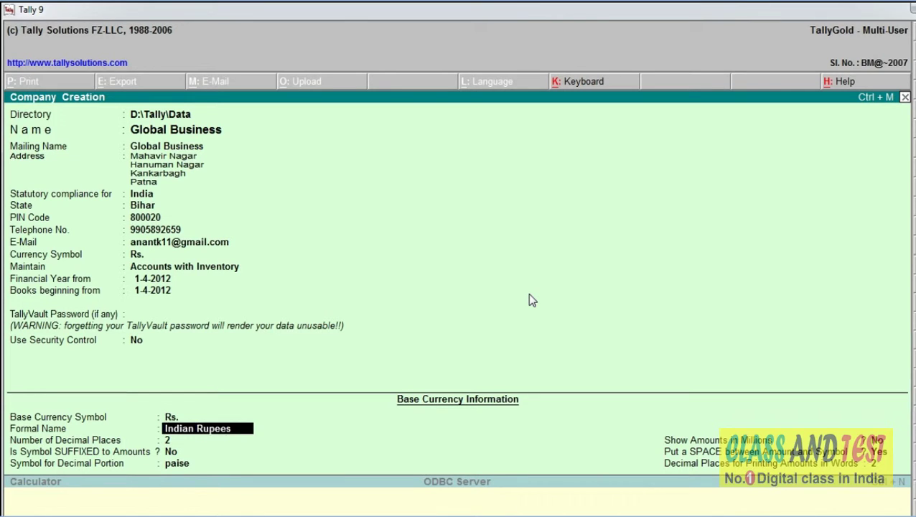
{"action": "key", "text": "Return"}
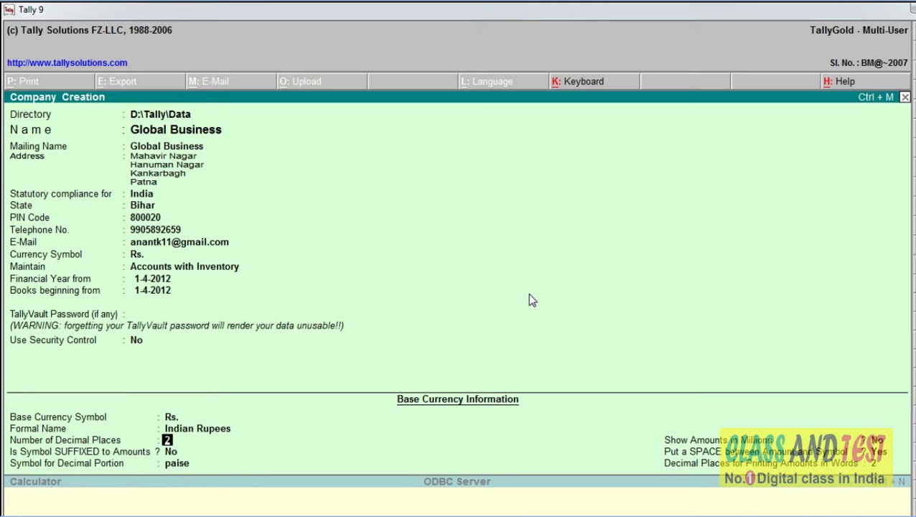
{"action": "key", "text": "Return"}
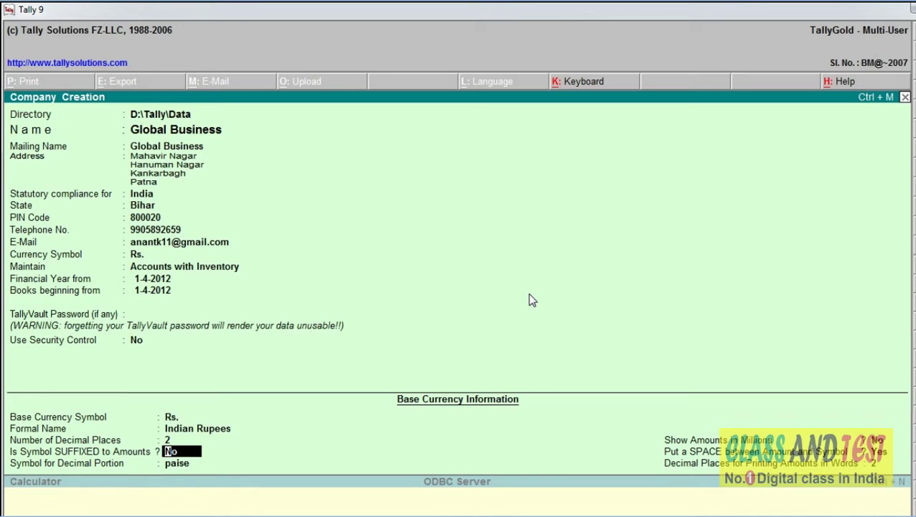
{"action": "key", "text": "Return"}
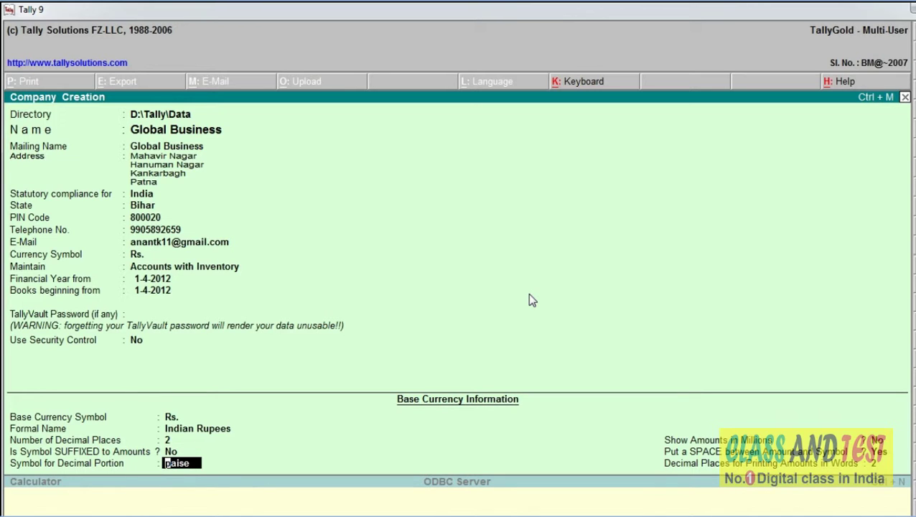
{"action": "key", "text": "Return"}
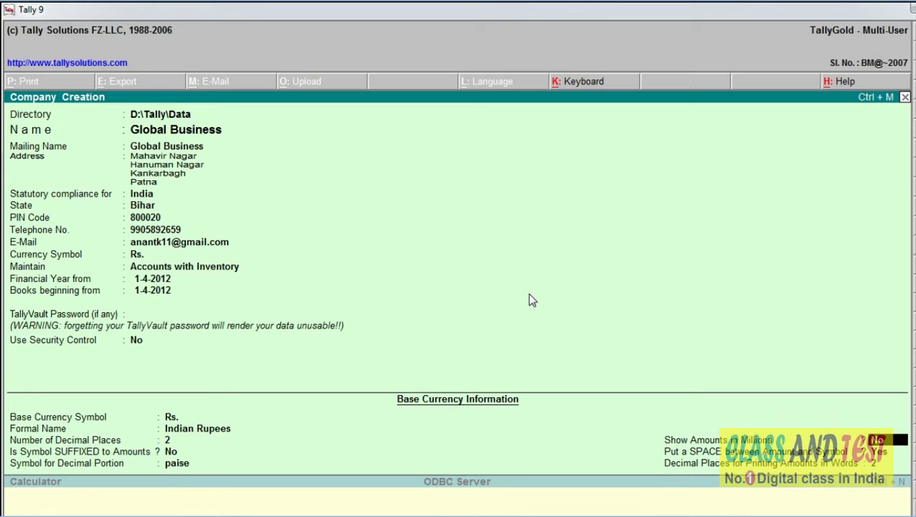
{"action": "key", "text": "Return"}
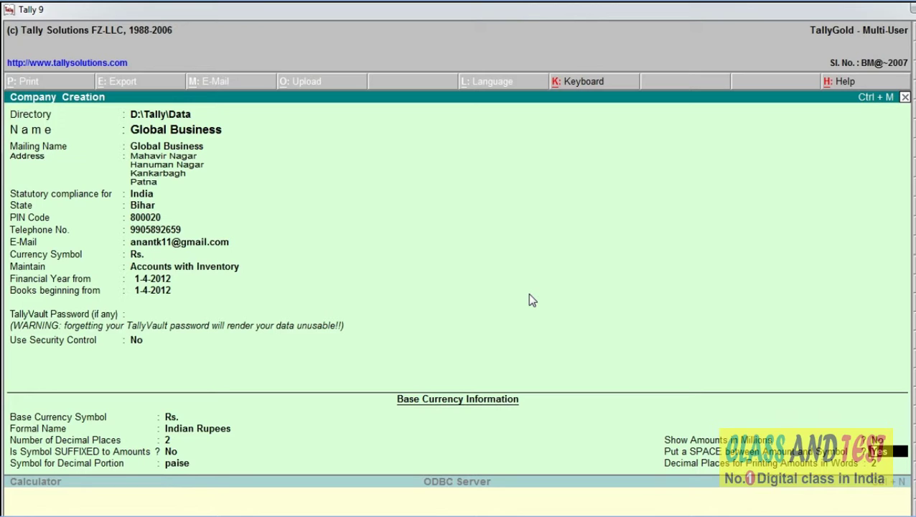
{"action": "key", "text": "Return"}
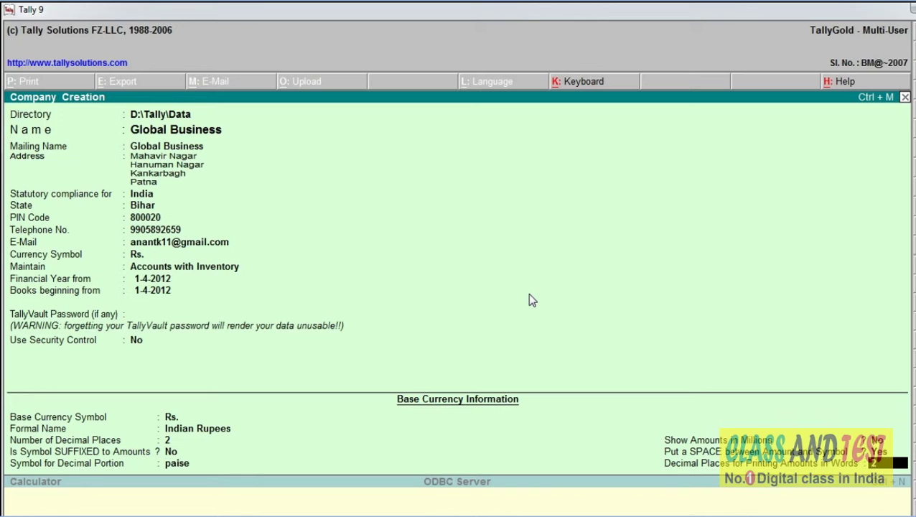
{"action": "key", "text": "Return"}
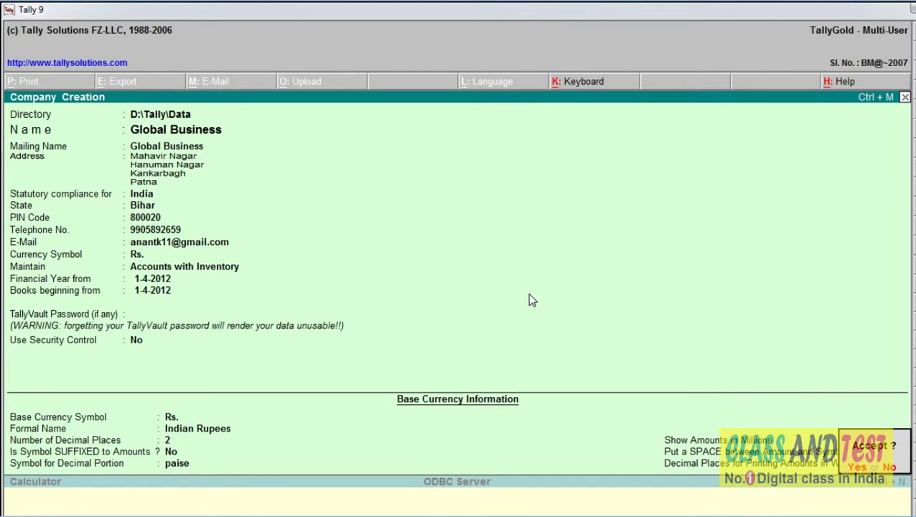
Answer Yes to save the Global Business company for 1-4-2012 to 31-3-2013
{"action": "key", "text": "y"}
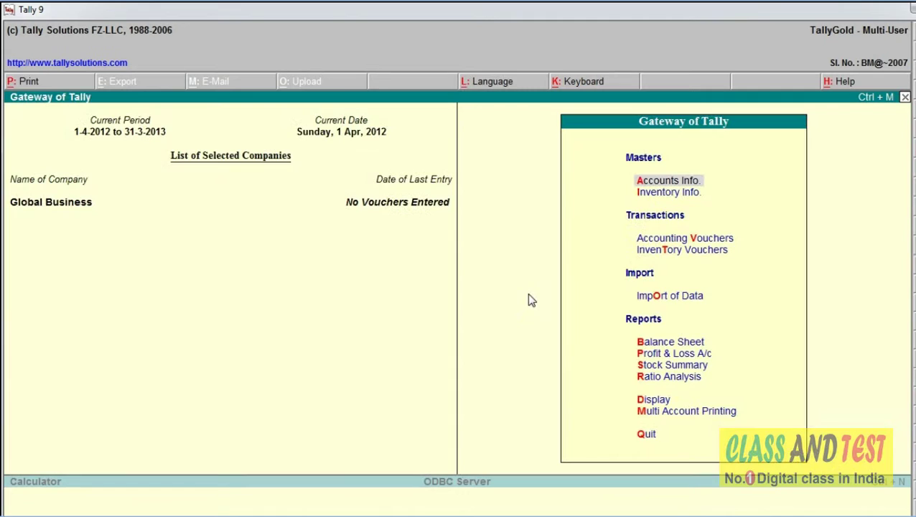